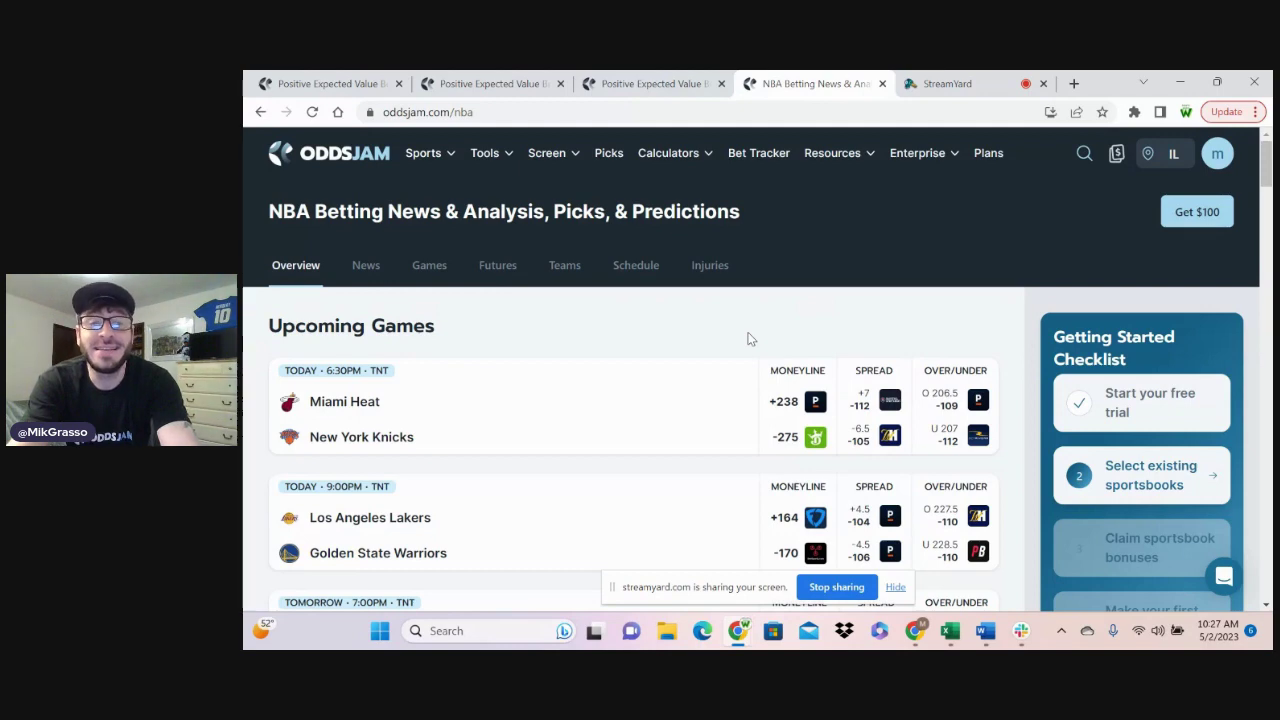
# Compare sportsbook odds for Bam Adebayo's 18.5 player points and add the Under 18.5 bet to the bet tracker with a $50 stake
pyautogui.click(316, 82)
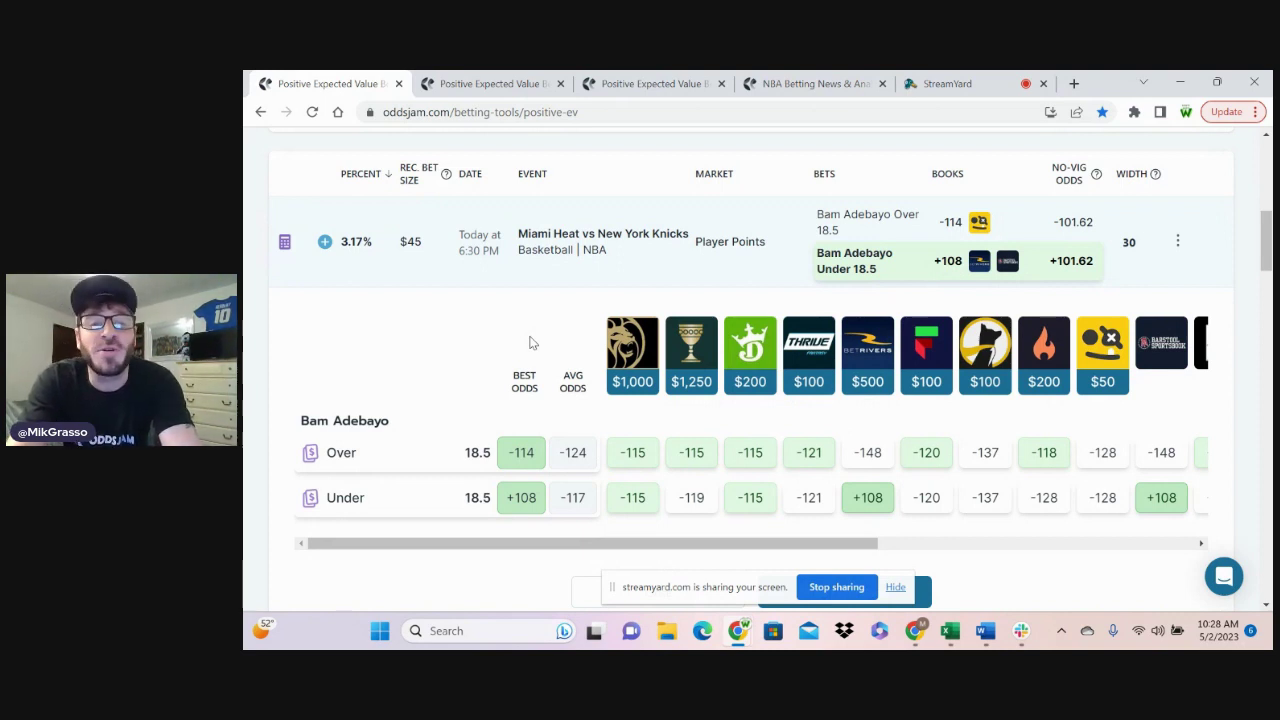
pyautogui.doubleClick(562, 505)
pyautogui.click(592, 532)
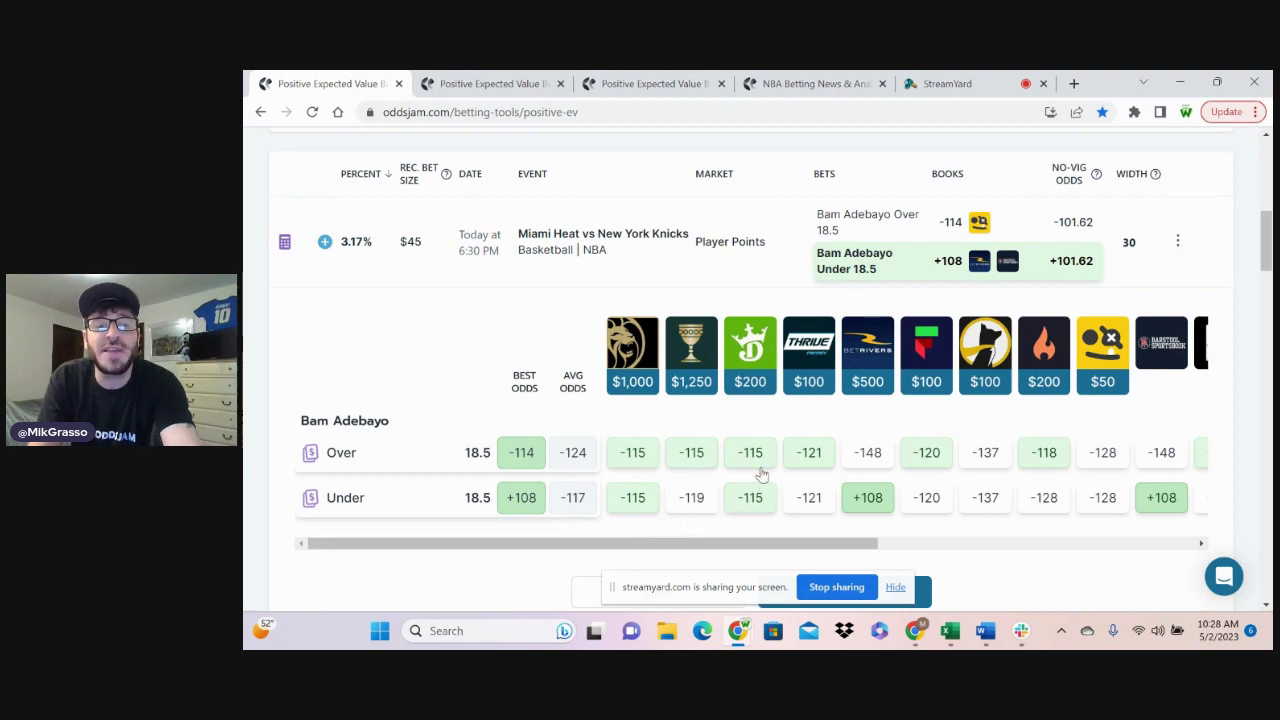
pyautogui.moveTo(866, 540); pyautogui.dragTo(1104, 565)
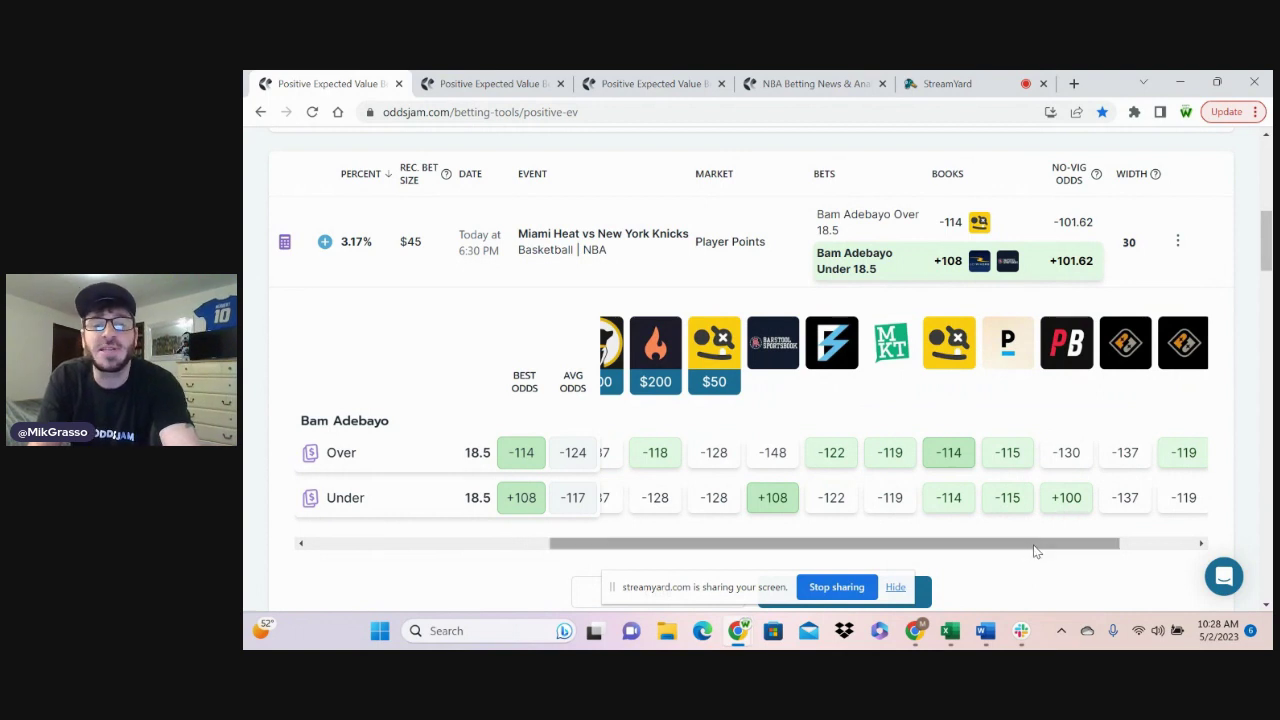
pyautogui.moveTo(1037, 550); pyautogui.dragTo(780, 553)
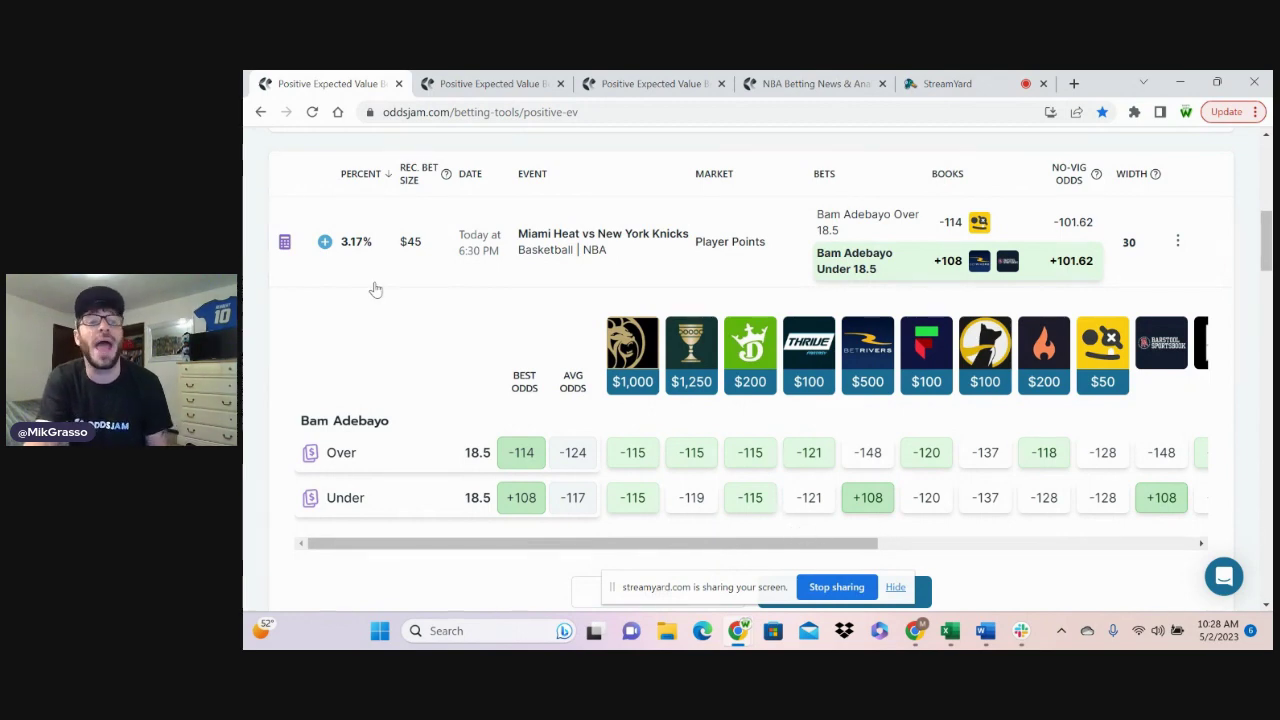
pyautogui.click(325, 241)
pyautogui.moveTo(1015, 352); pyautogui.dragTo(908, 351)
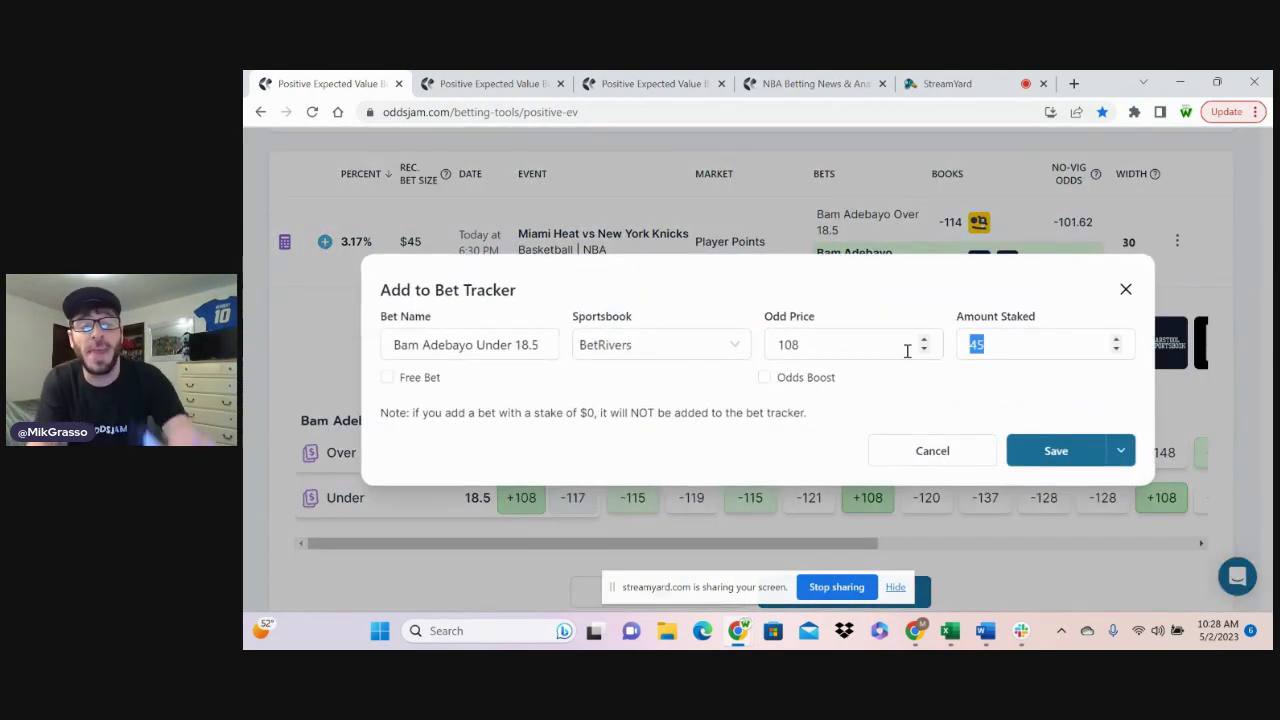
pyautogui.write('50')
pyautogui.click(1045, 460)
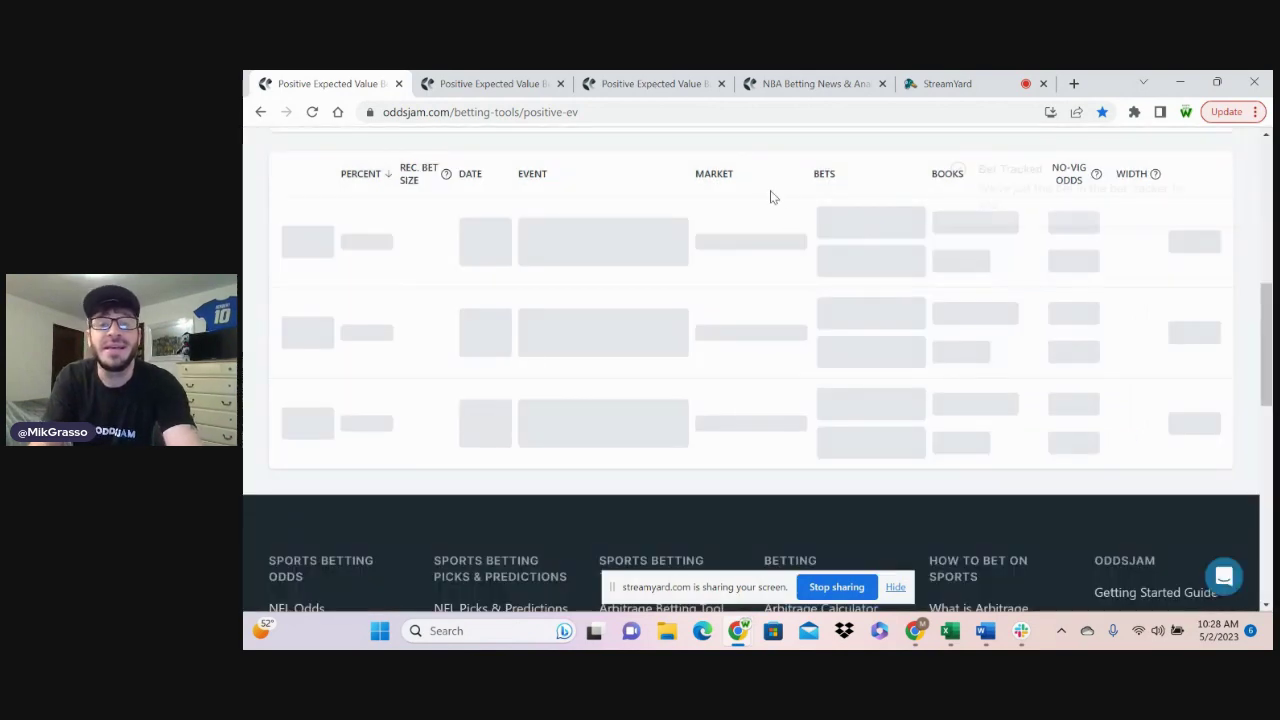
# Compare the average and individual sportsbook odds on Jordan Poole's 12.5 player points and check the Kelly calculation for the Over
pyautogui.click(495, 83)
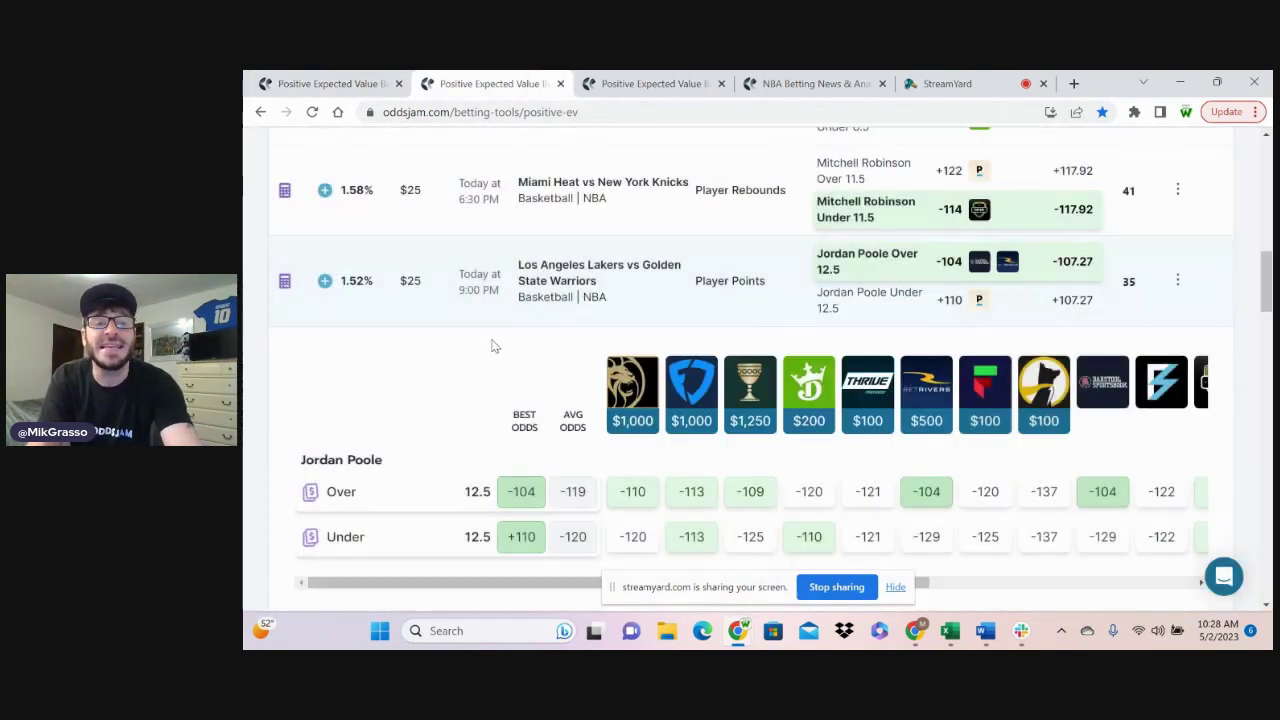
pyautogui.click(495, 345)
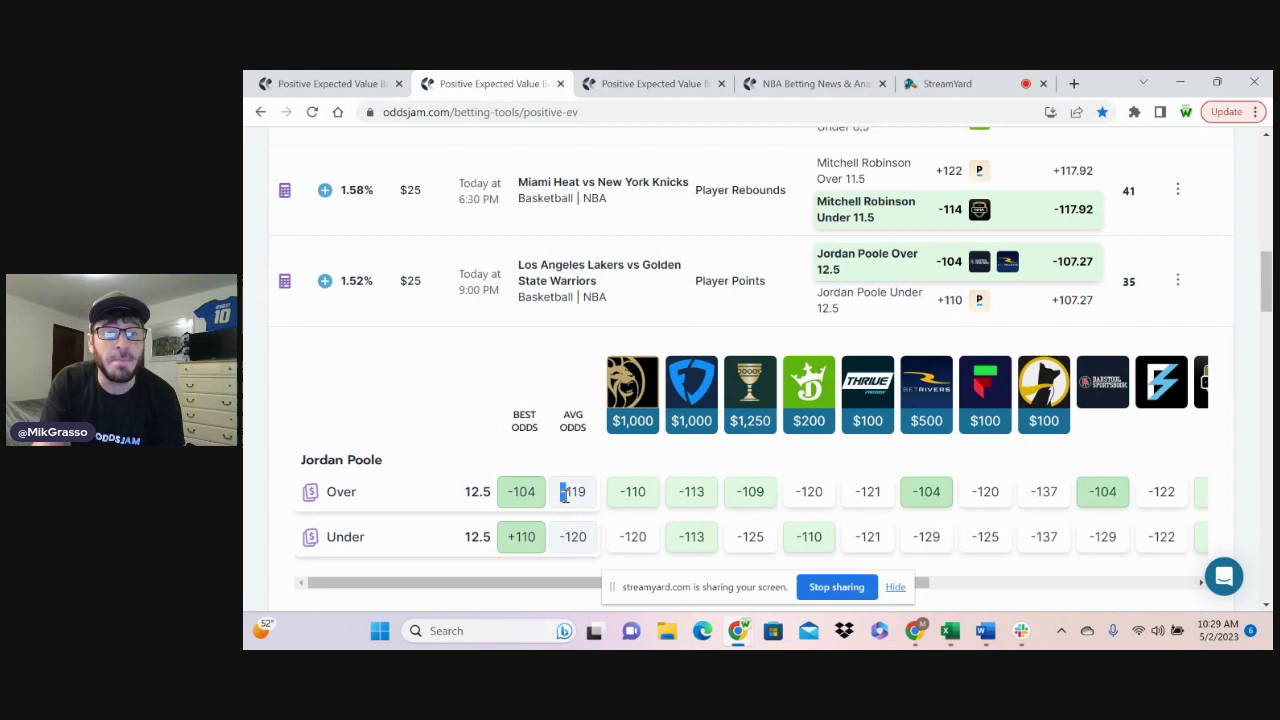
pyautogui.moveTo(560, 492); pyautogui.dragTo(590, 505)
pyautogui.click(614, 468)
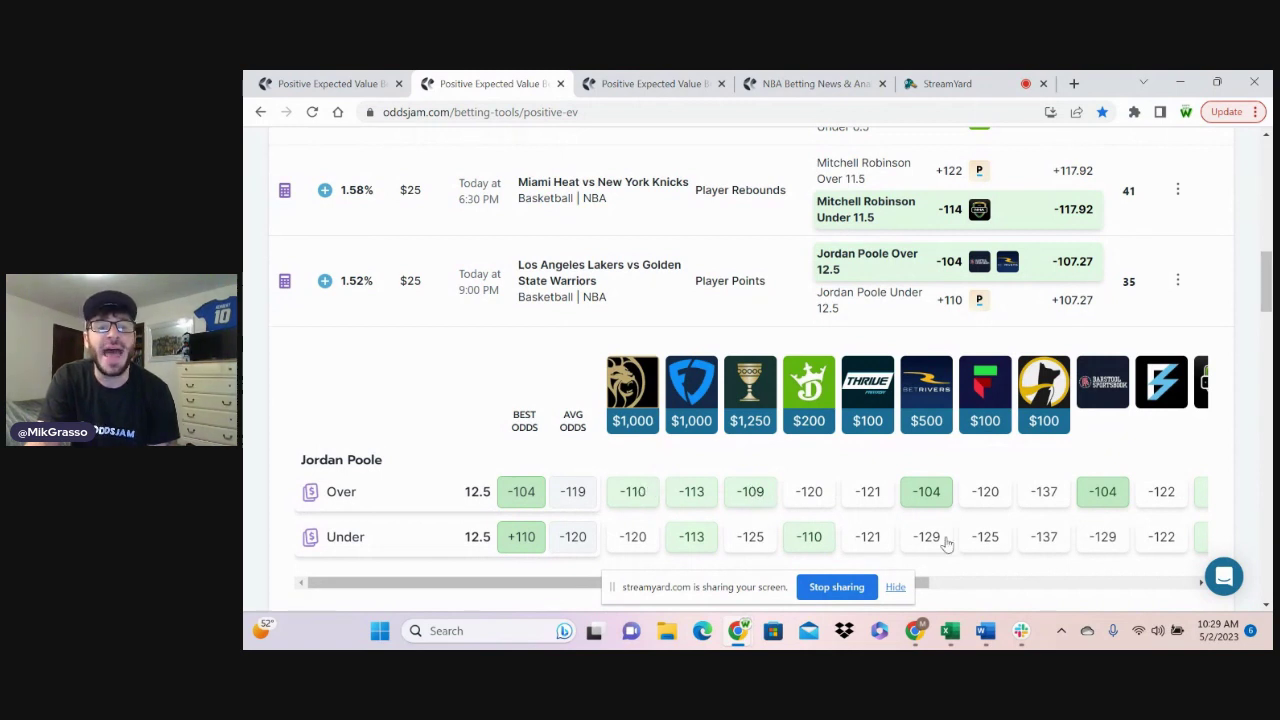
pyautogui.scroll(-1, 960, 528)
pyautogui.moveTo(894, 508); pyautogui.dragTo(1132, 490)
pyautogui.doubleClick(935, 411)
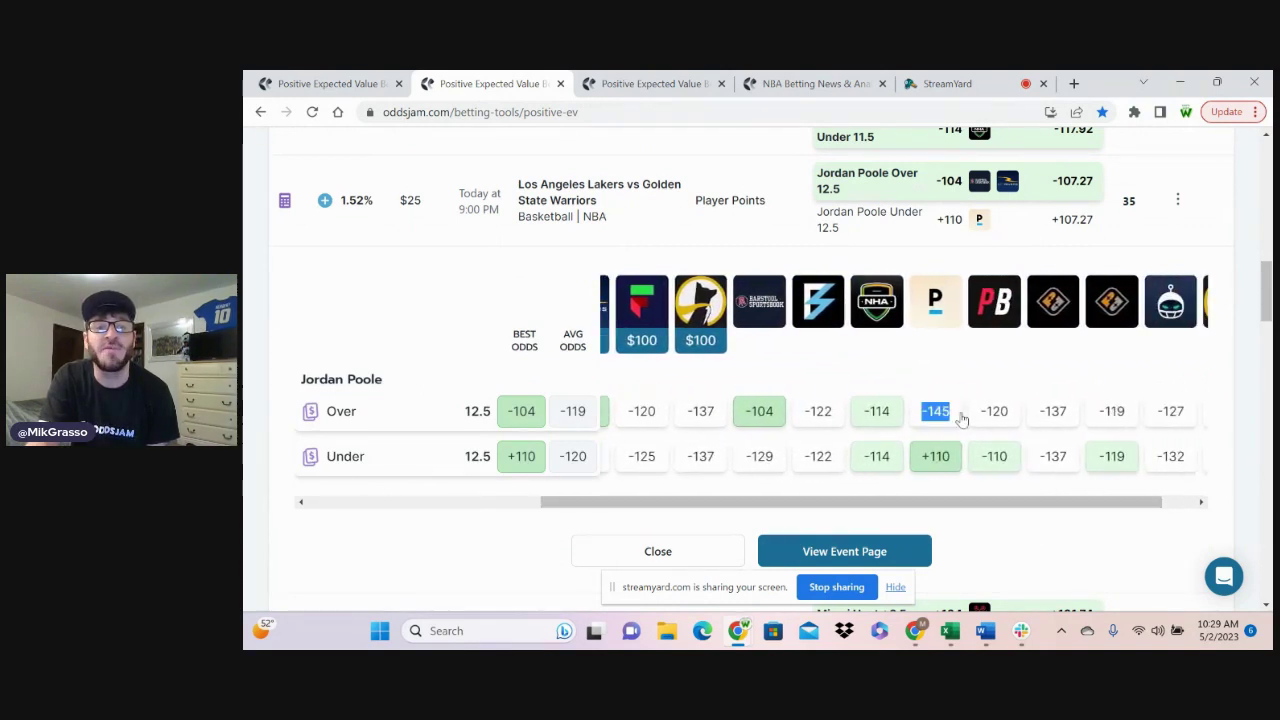
pyautogui.click(961, 382)
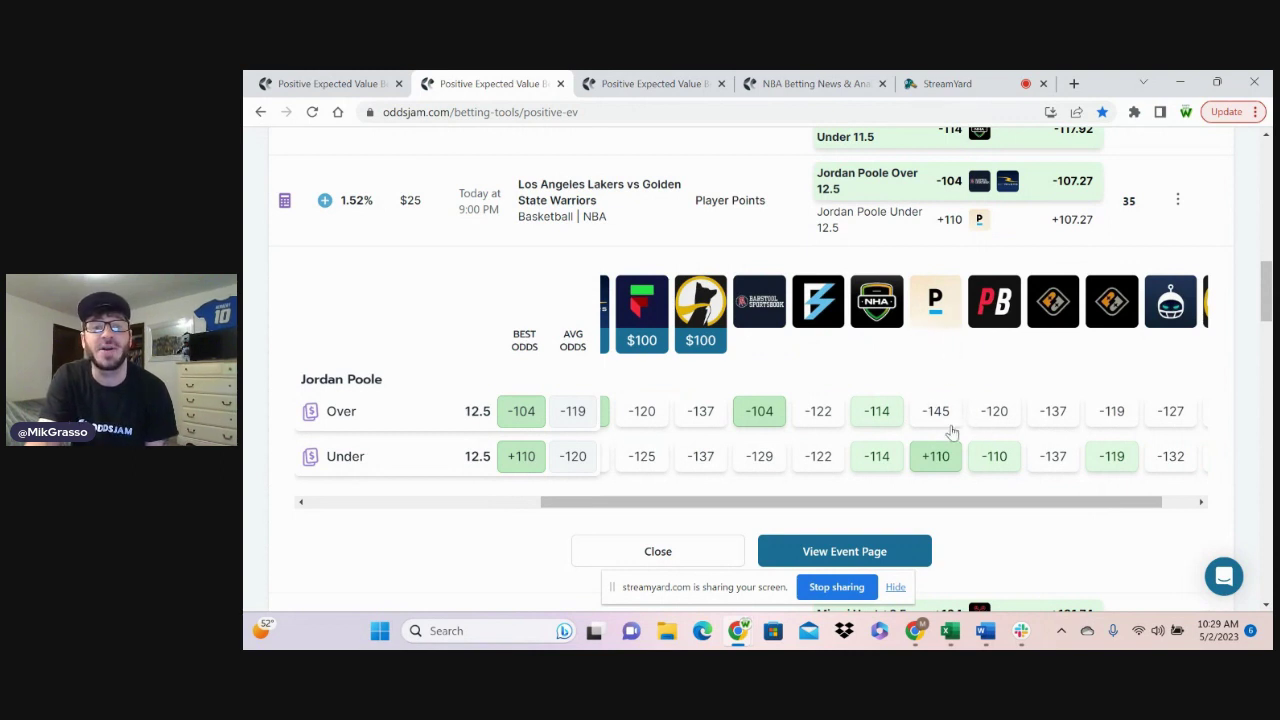
pyautogui.moveTo(980, 418); pyautogui.dragTo(1017, 420)
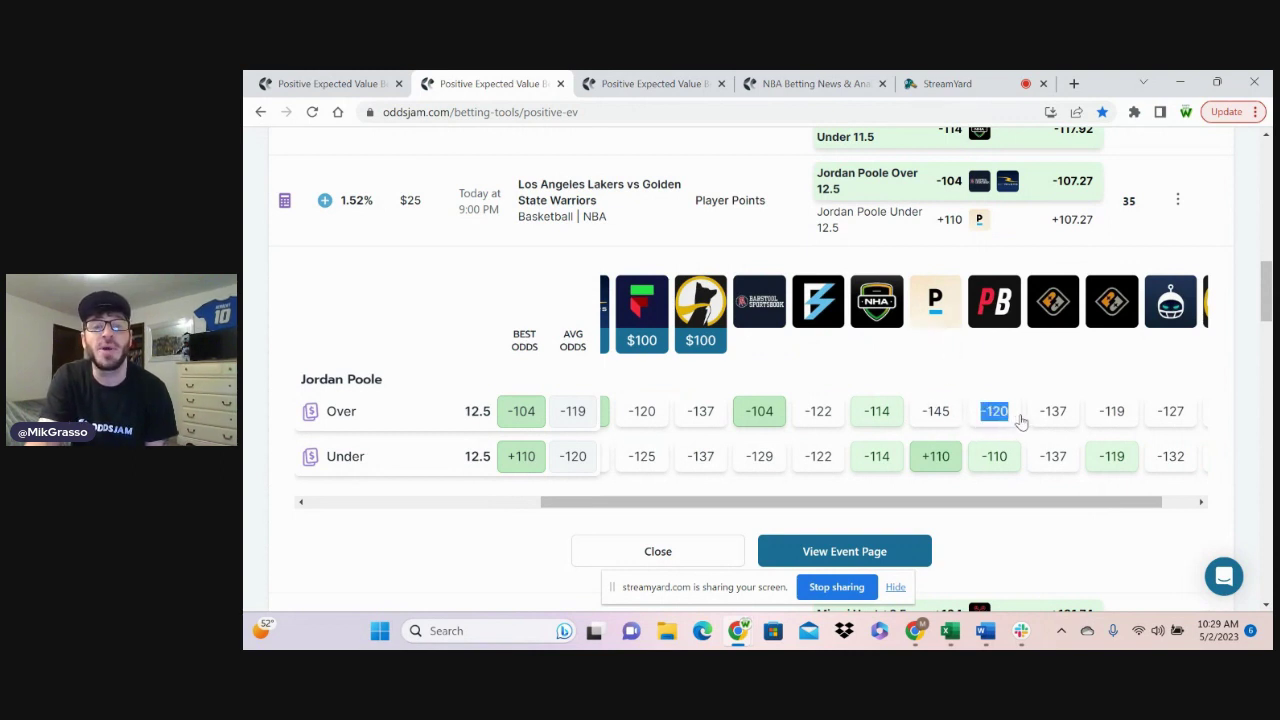
pyautogui.click(1010, 386)
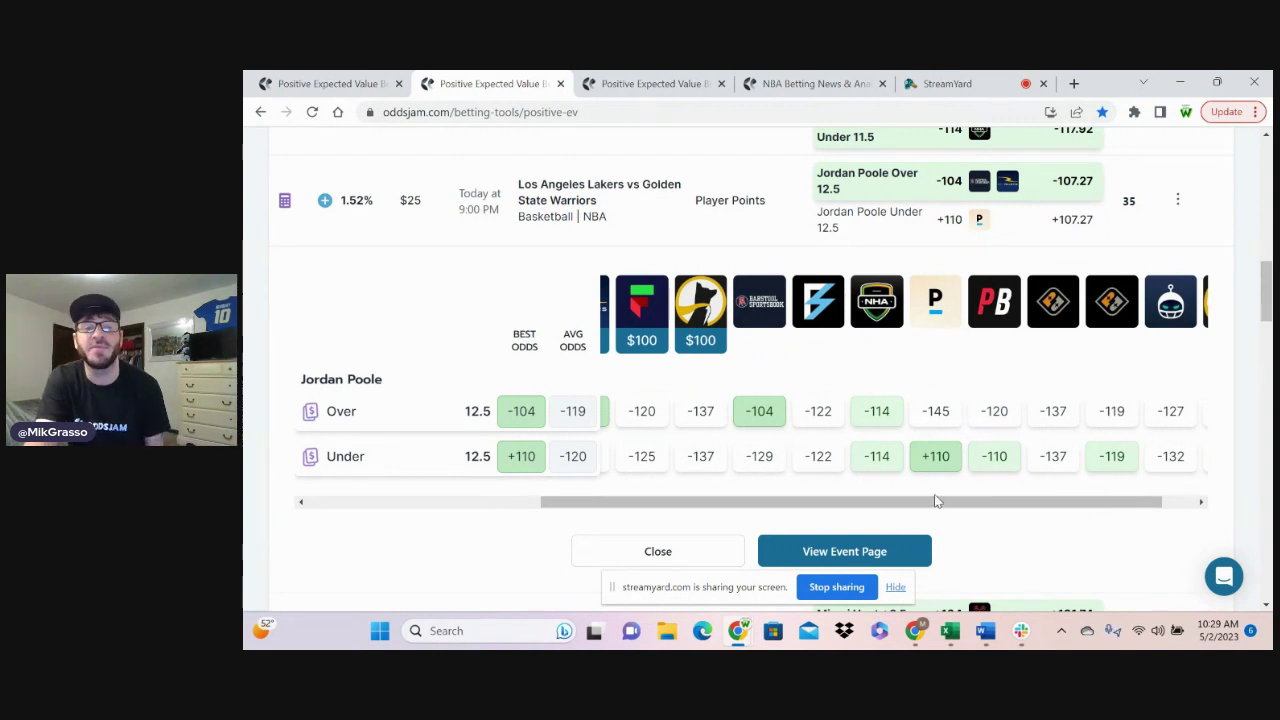
pyautogui.moveTo(937, 505); pyautogui.dragTo(705, 505)
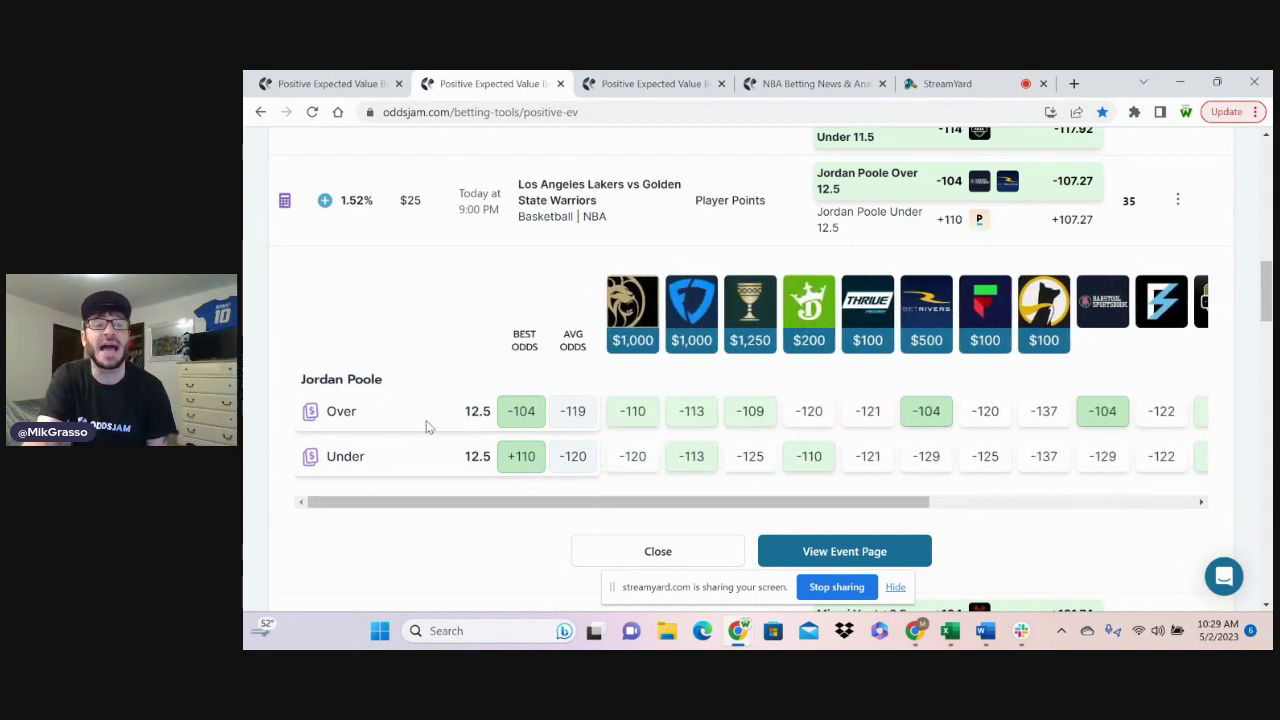
pyautogui.click(284, 203)
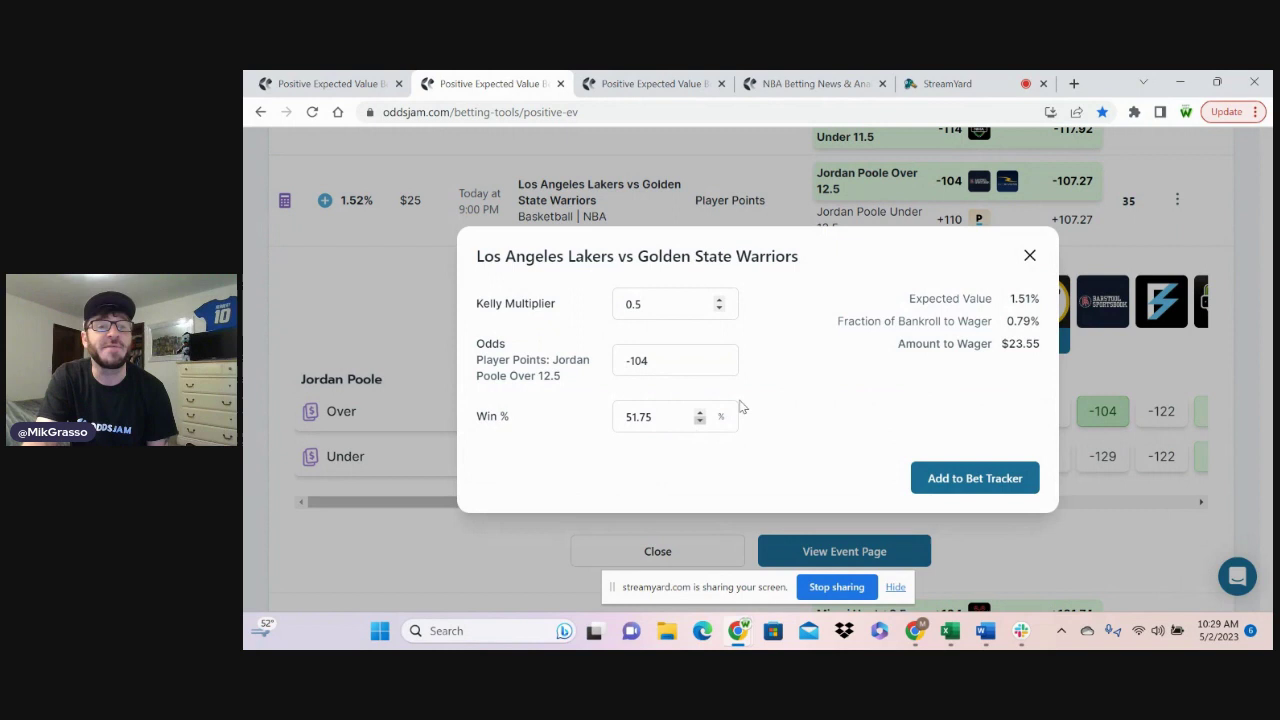
pyautogui.click(1030, 256)
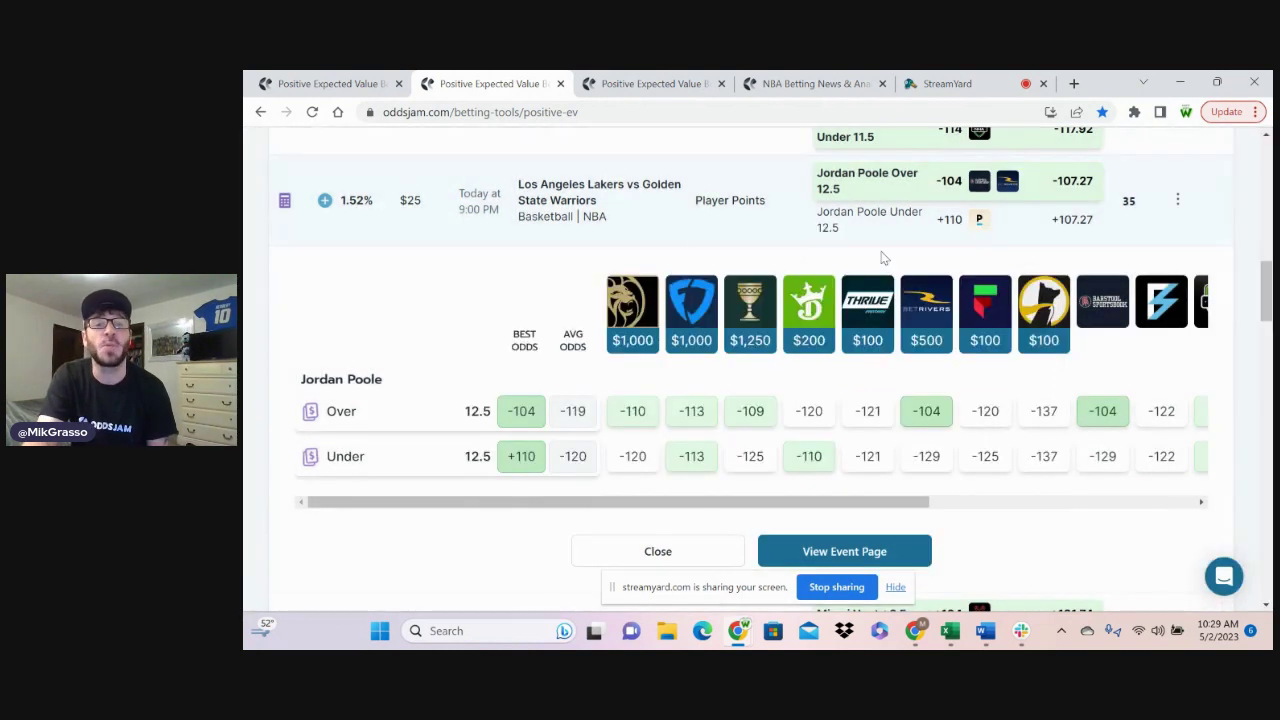
# Add the Jordan Poole Over 12.5 player points bet to the bet tracker with a $50 stake
pyautogui.click(325, 201)
pyautogui.moveTo(1020, 344); pyautogui.dragTo(883, 354)
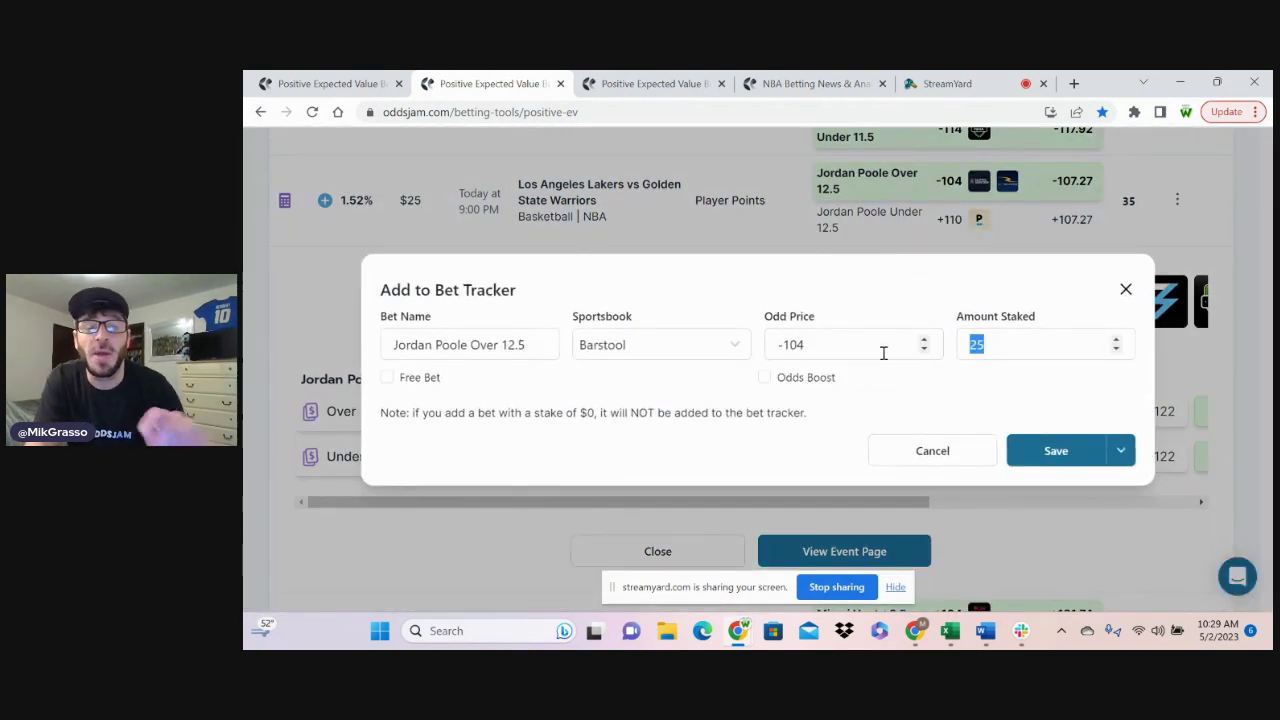
pyautogui.write('50')
pyautogui.click(1048, 453)
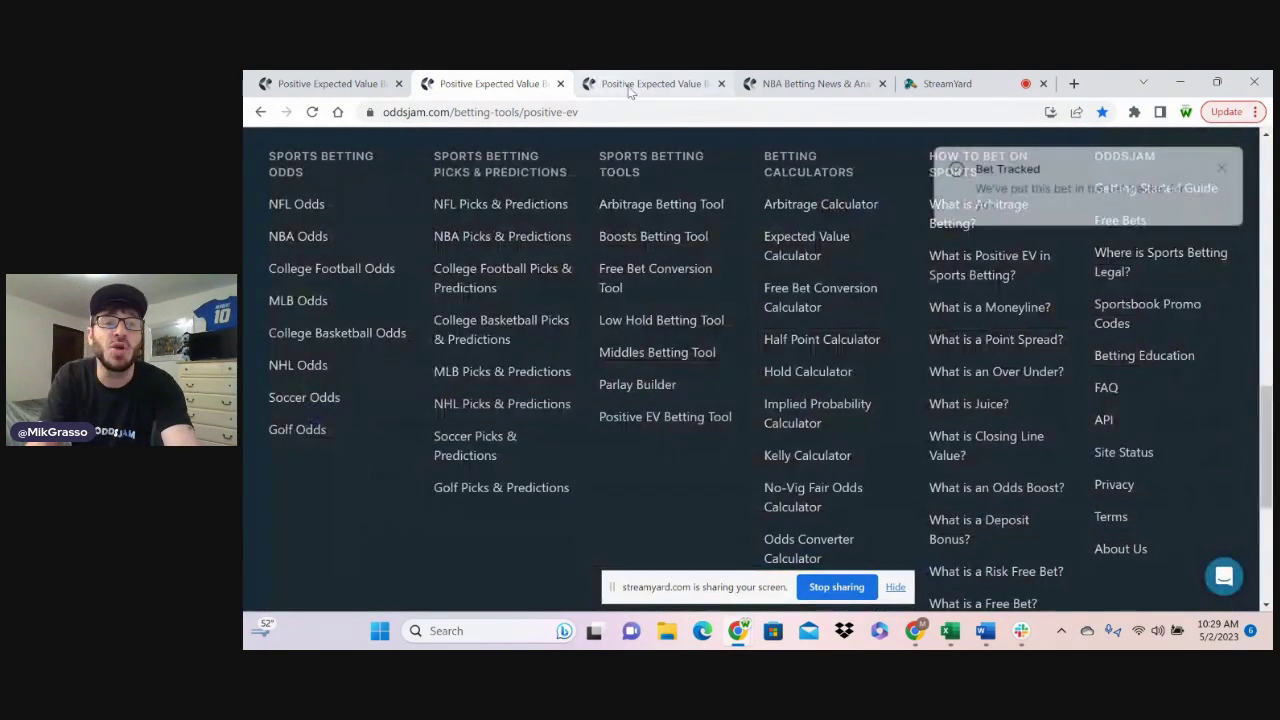
# Compare the average and individual sportsbook odds on RJ Barrett's 5.5 player rebounds, over and under
pyautogui.click(659, 88)
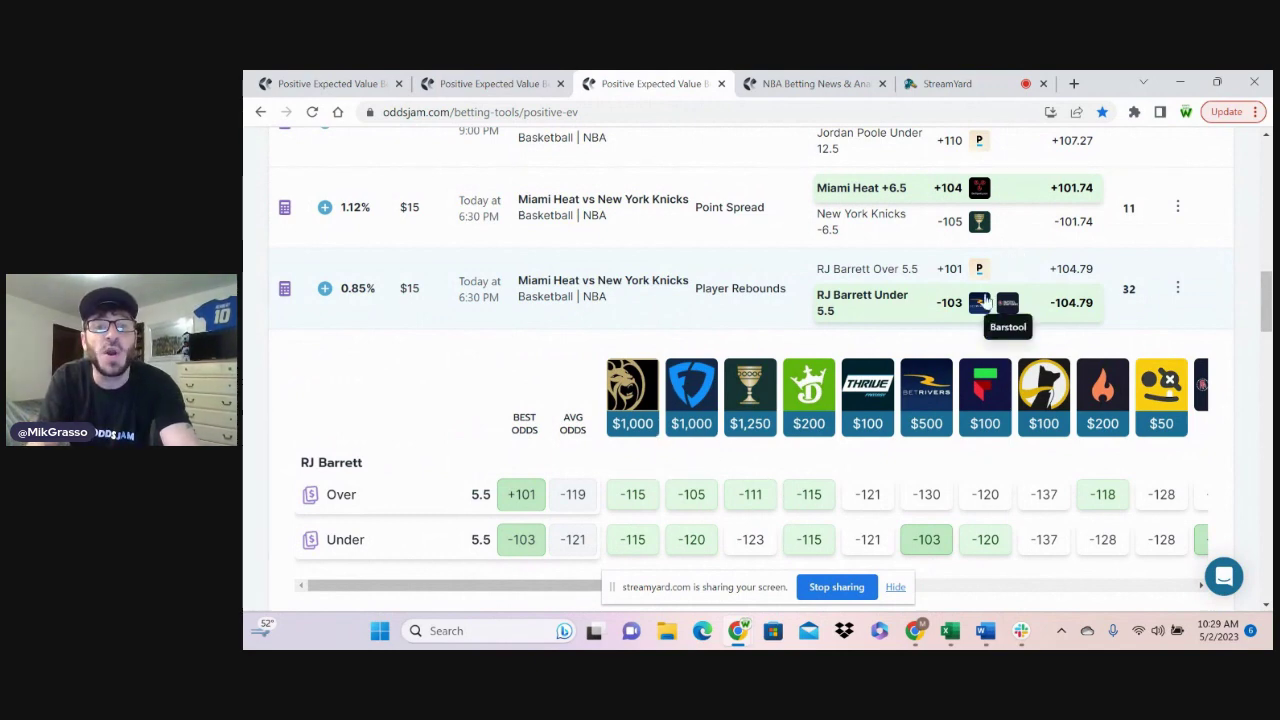
pyautogui.scroll(-1, 838, 420)
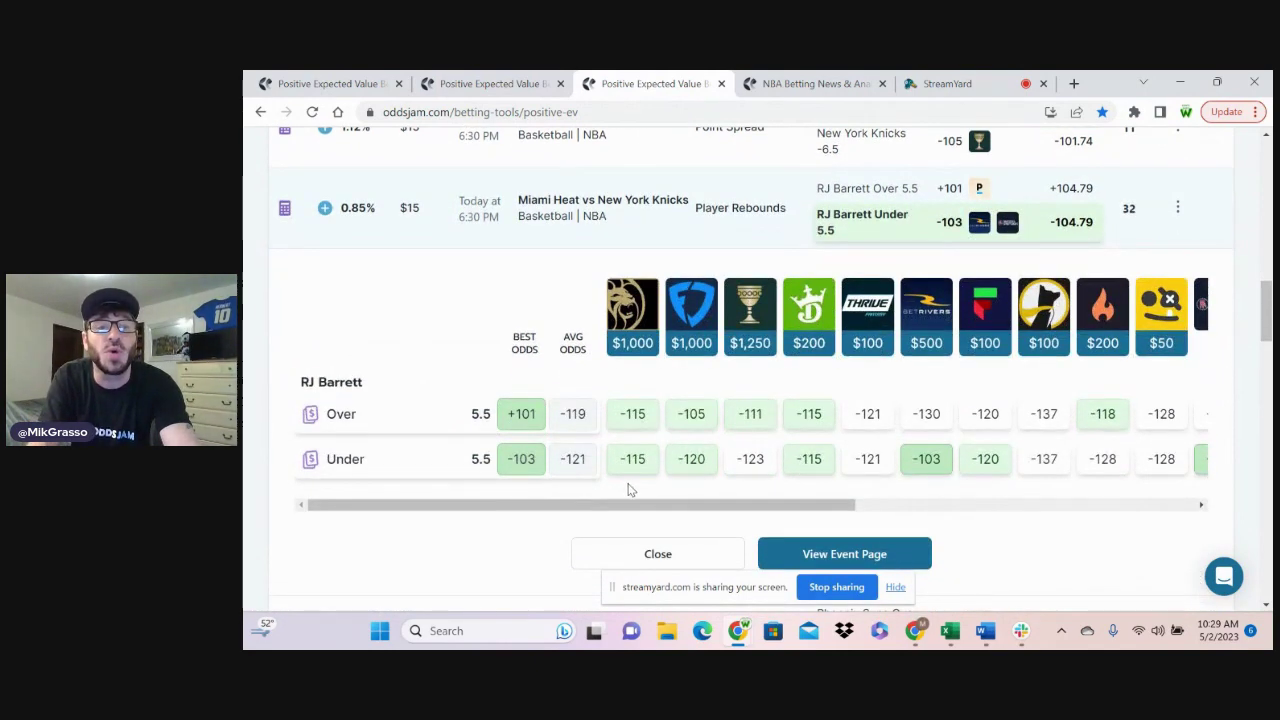
pyautogui.moveTo(558, 462); pyautogui.dragTo(595, 470)
pyautogui.tripleClick(590, 470)
pyautogui.click(586, 488)
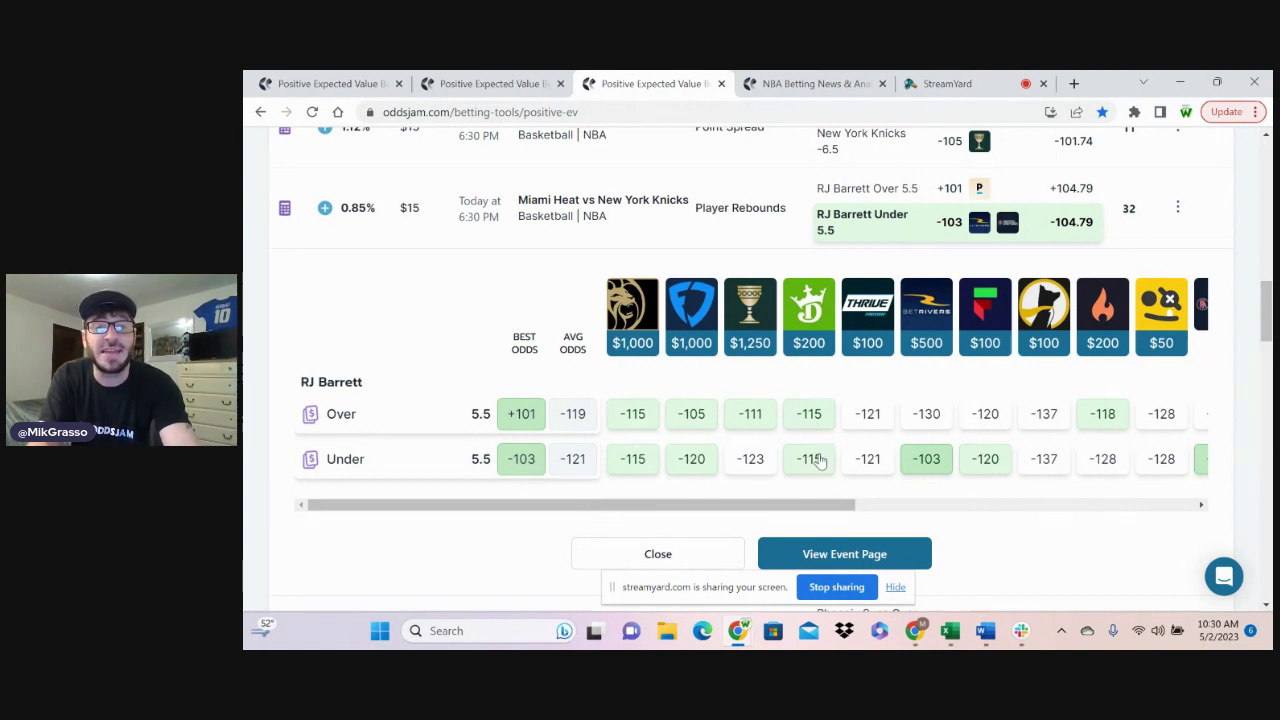
pyautogui.moveTo(830, 506); pyautogui.dragTo(1085, 516)
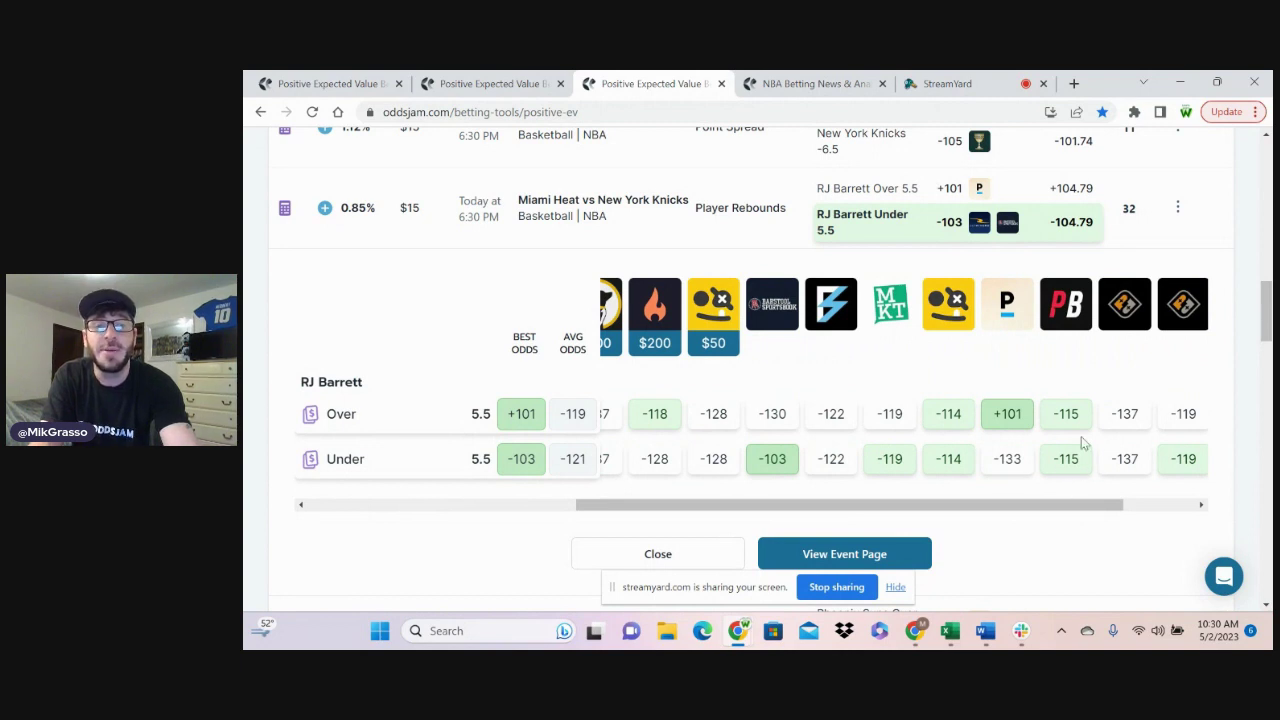
pyautogui.moveTo(1033, 500); pyautogui.dragTo(672, 527)
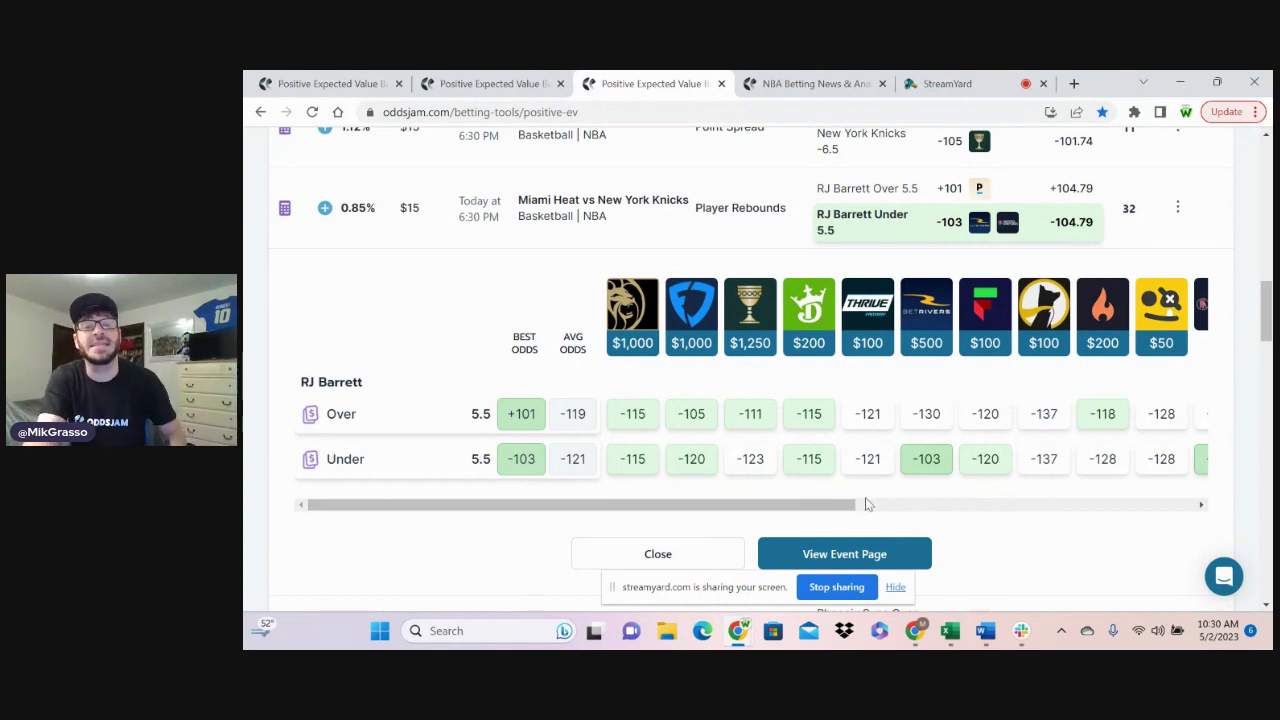
pyautogui.moveTo(911, 465); pyautogui.dragTo(945, 480)
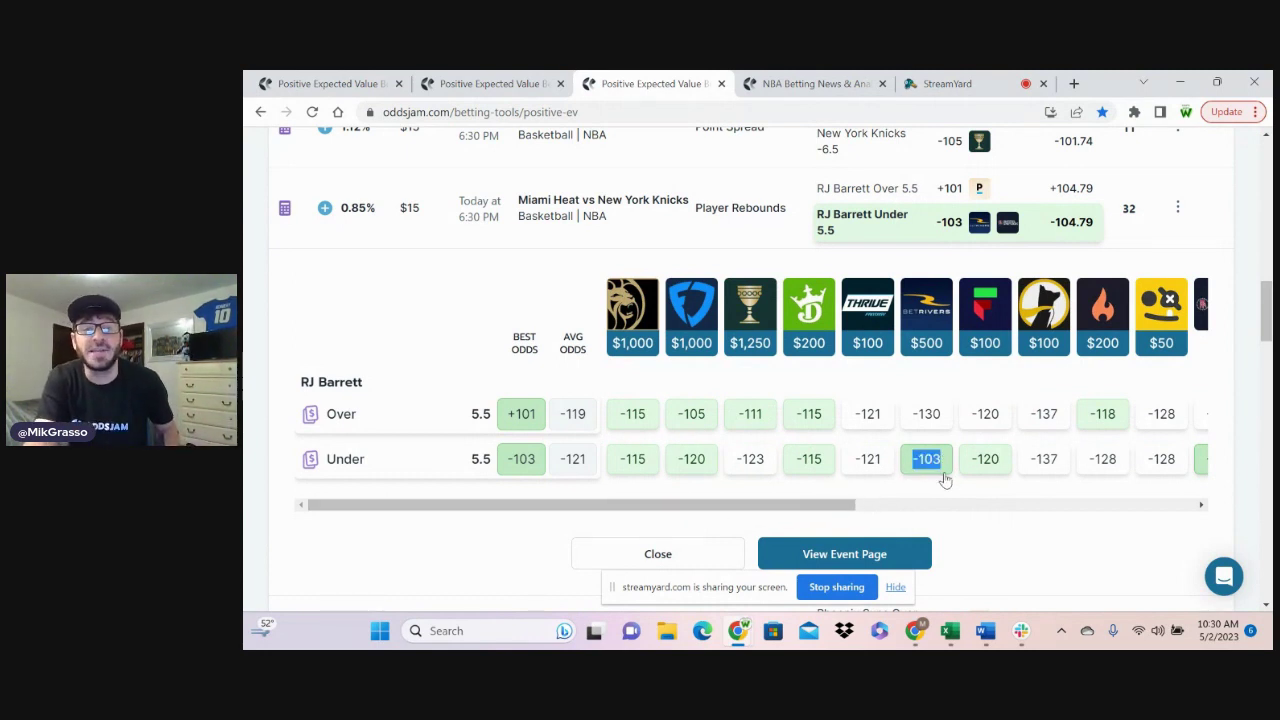
pyautogui.click(942, 488)
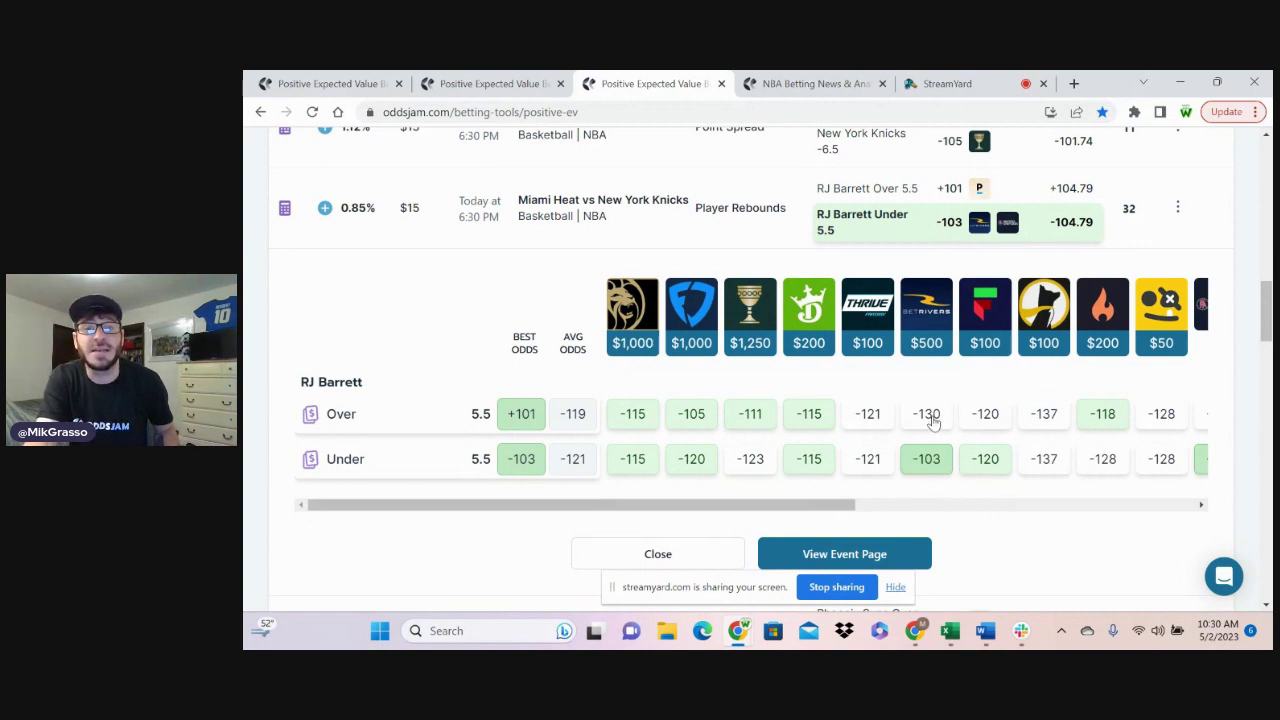
pyautogui.moveTo(846, 507); pyautogui.dragTo(781, 497)
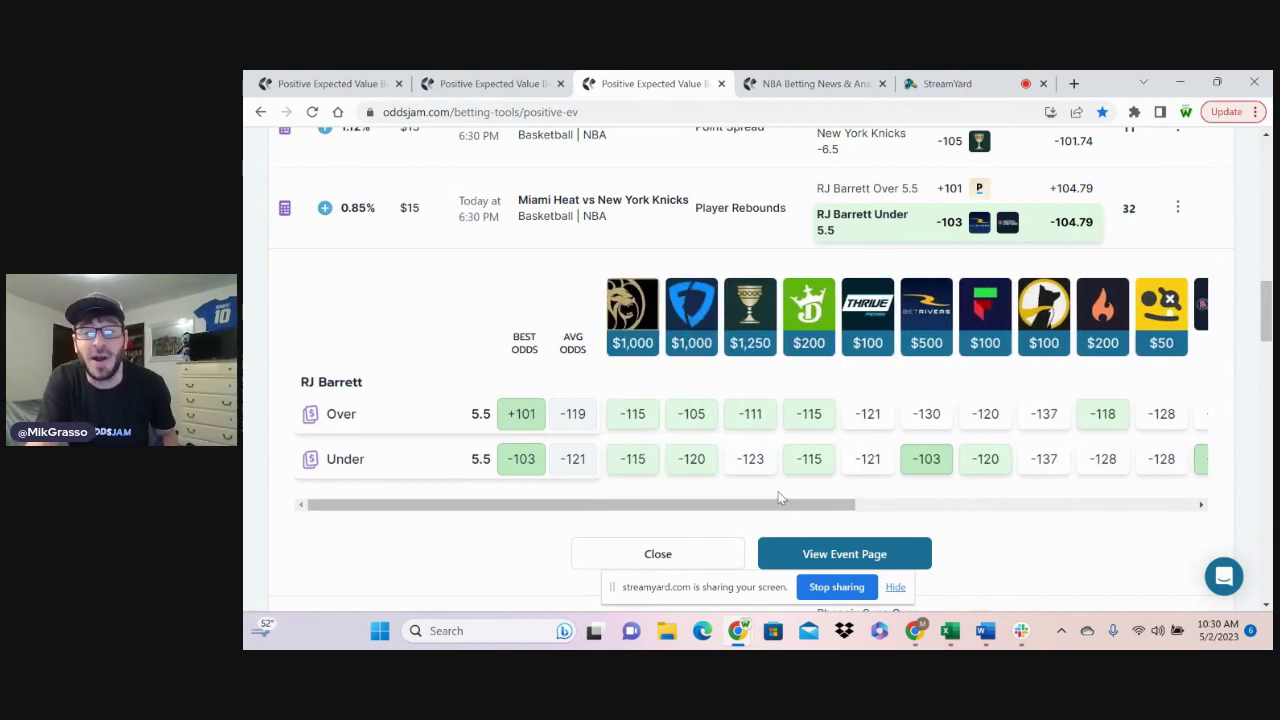
# Add the RJ Barrett Under 5.5 player rebounds bet to the bet tracker with a $50 stake
pyautogui.click(325, 207)
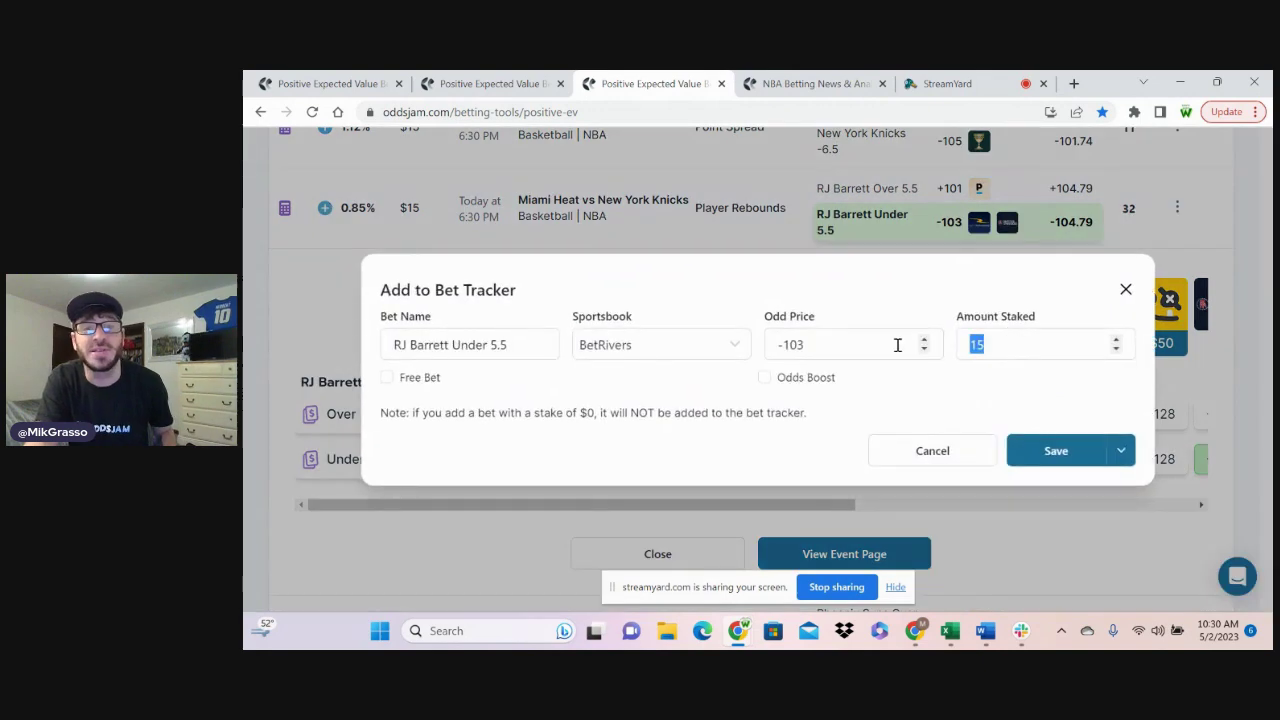
pyautogui.write('50')
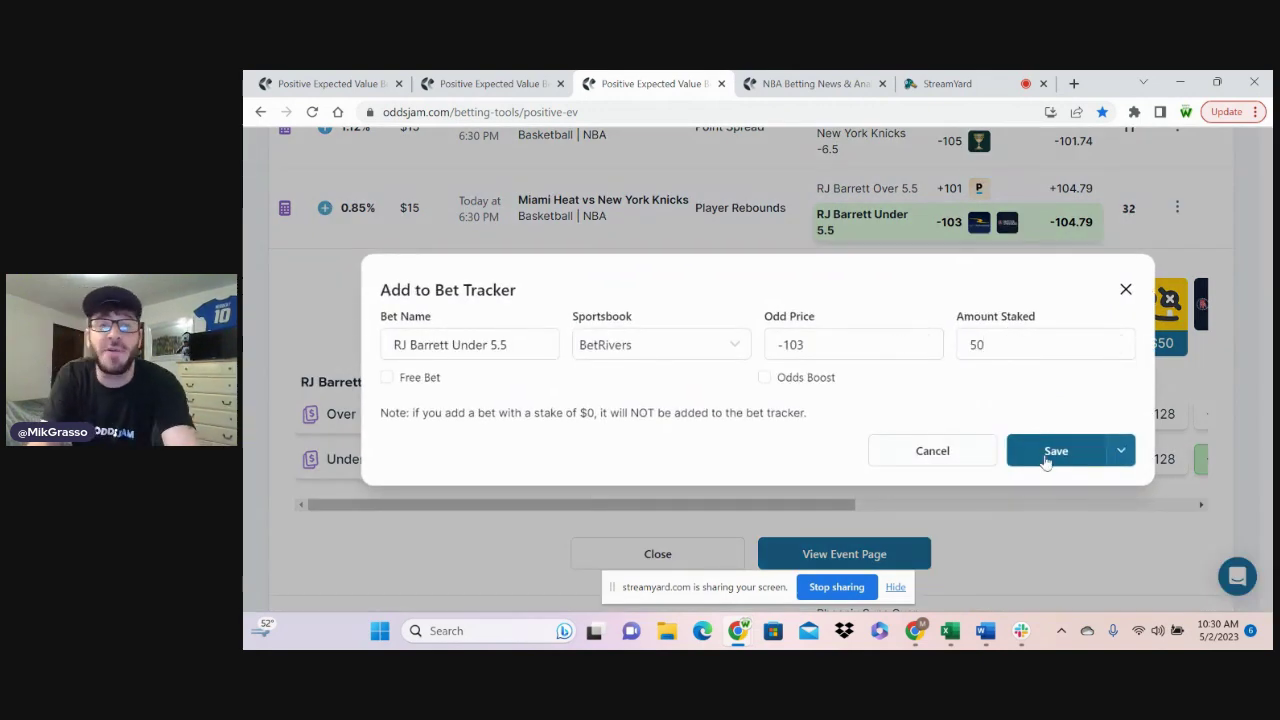
pyautogui.click(1046, 451)
# Open the bet tracker's Sweat Station and review the upcoming Adebayo, Barrett and Poole bets
pyautogui.click(1268, 312)
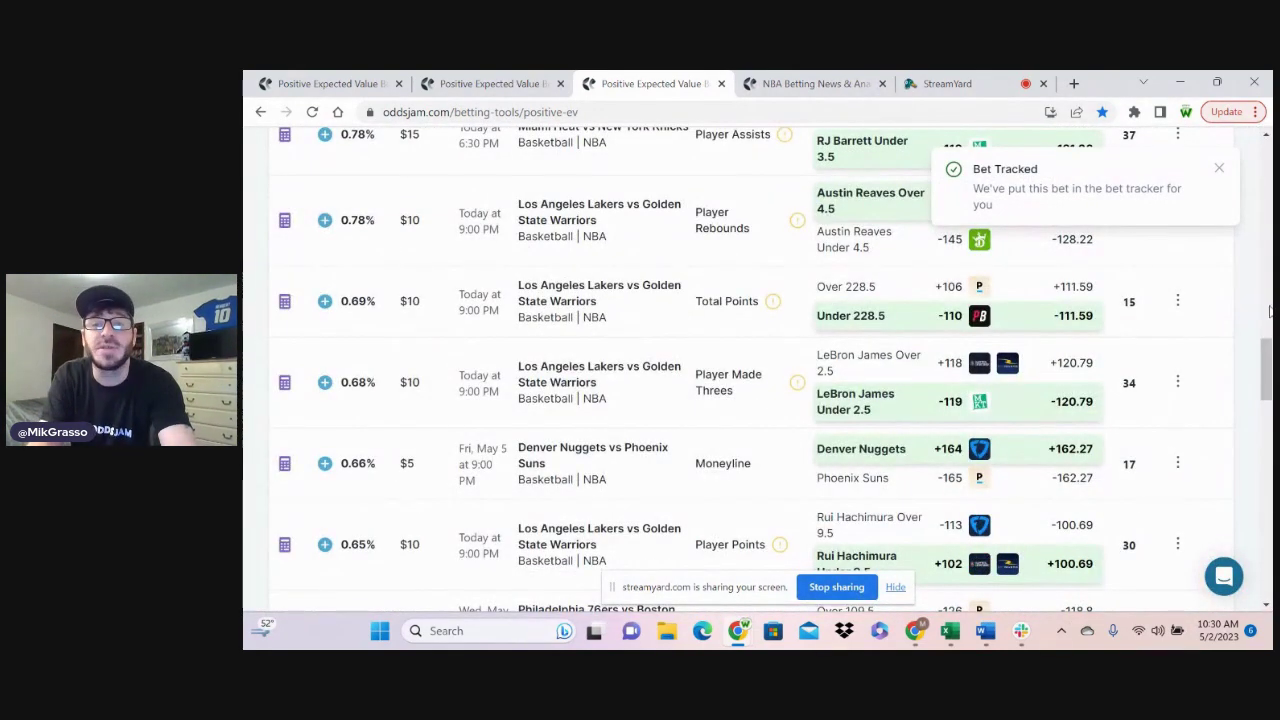
pyautogui.moveTo(1267, 345); pyautogui.dragTo(1267, 130)
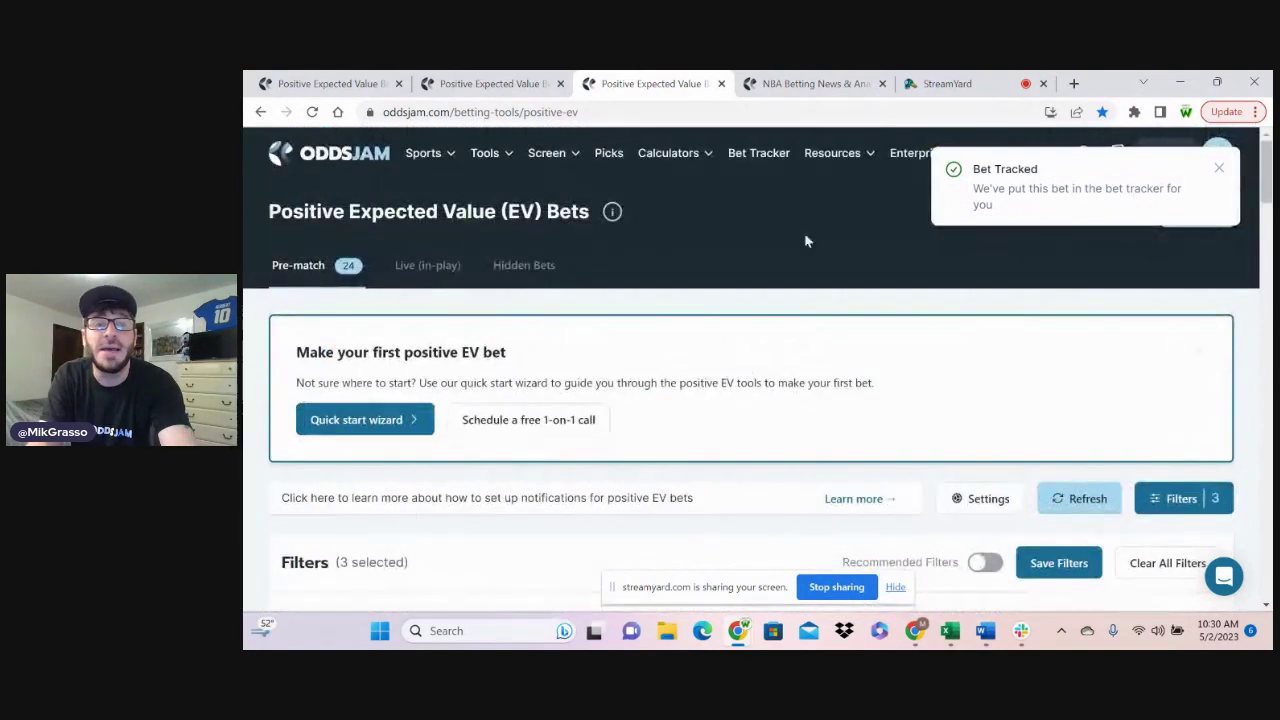
pyautogui.click(760, 155)
pyautogui.click(460, 265)
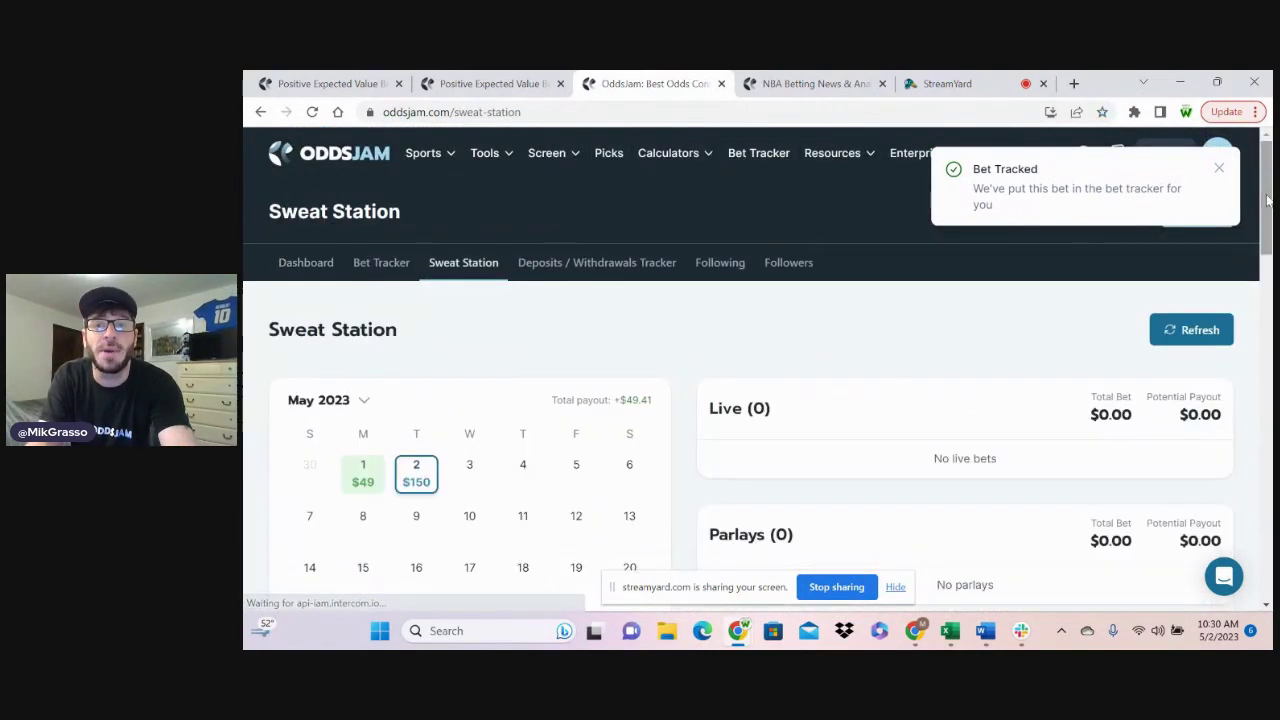
pyautogui.scroll(-10, 1268, 200)
pyautogui.scroll(5, 783, 297)
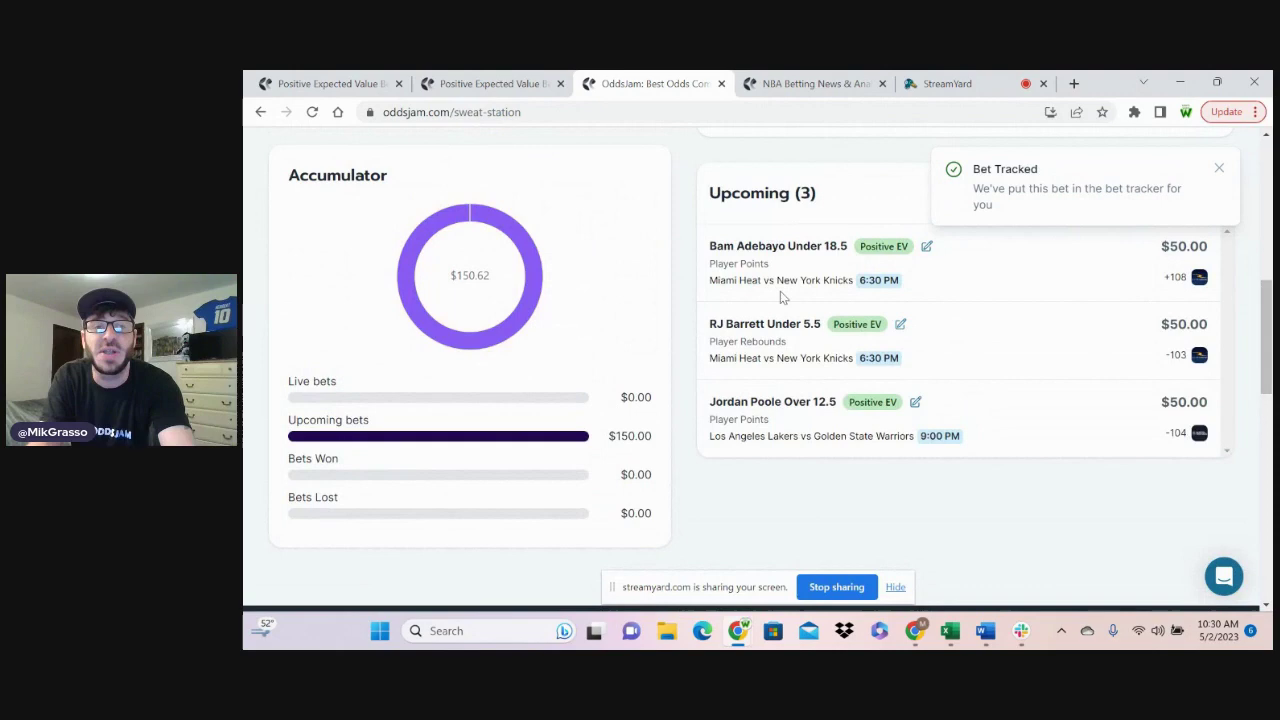
pyautogui.click(1219, 168)
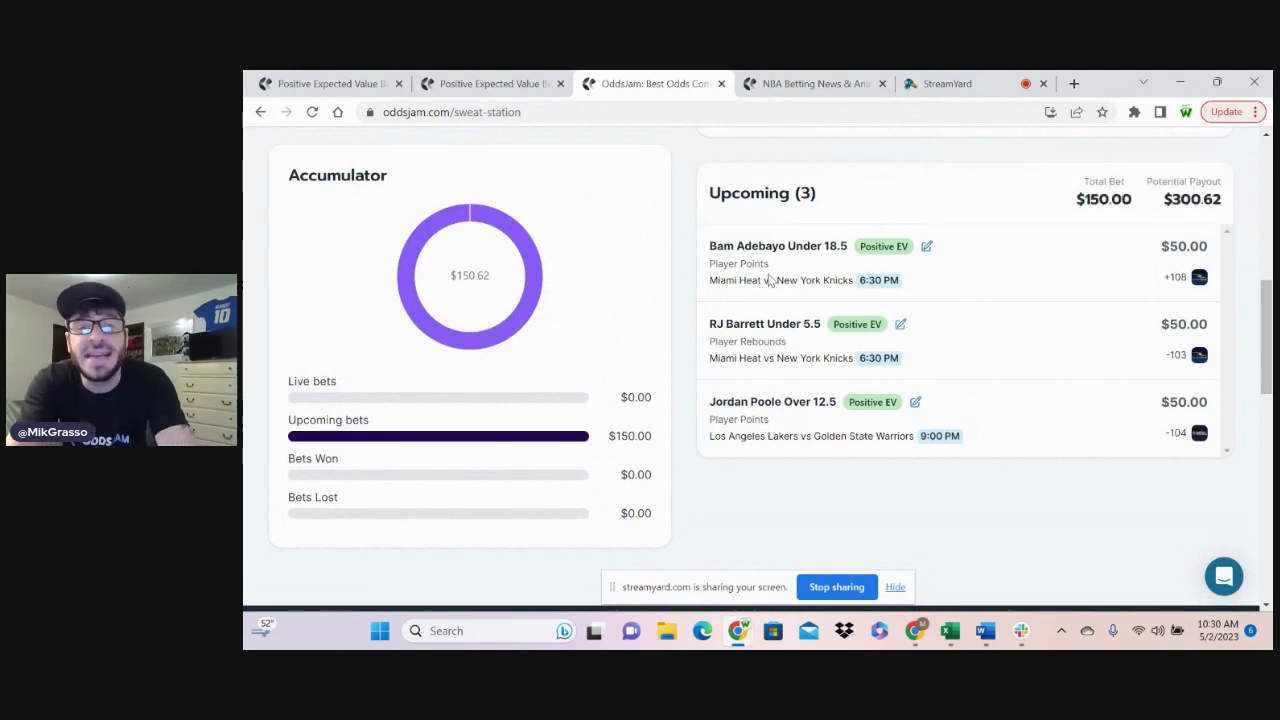
pyautogui.moveTo(708, 324); pyautogui.dragTo(768, 332)
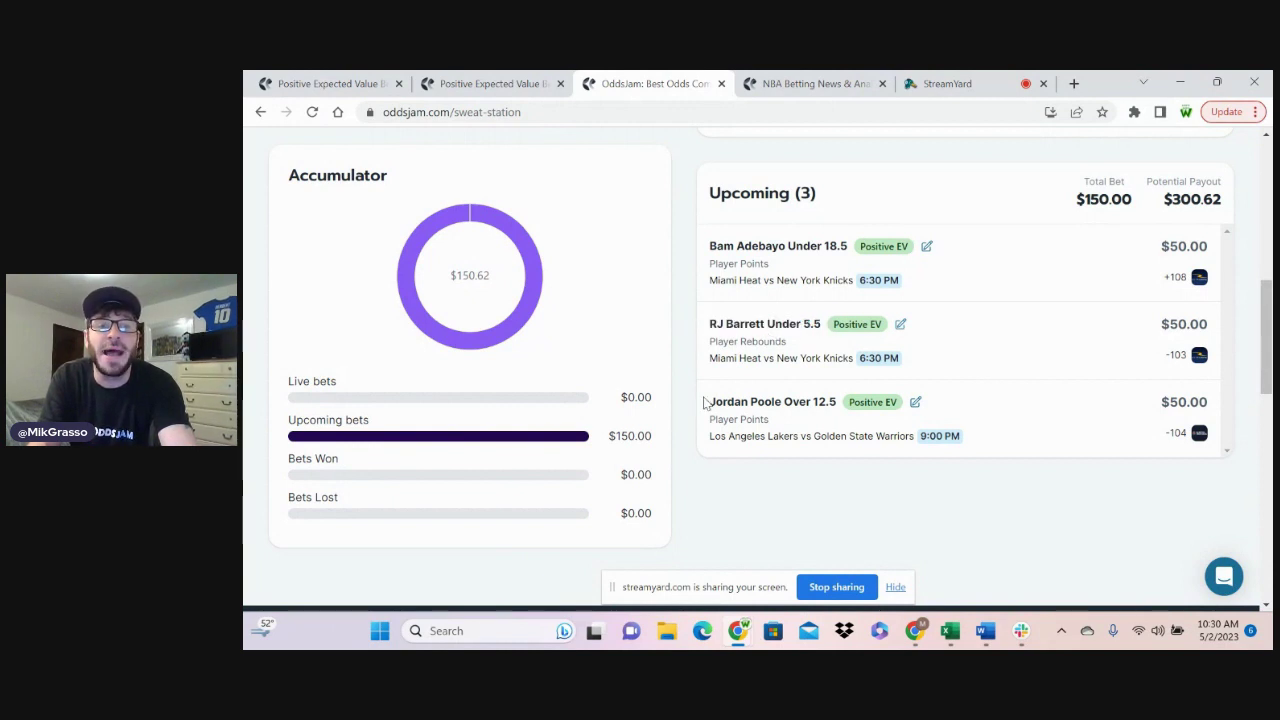
pyautogui.moveTo(706, 402); pyautogui.dragTo(845, 408)
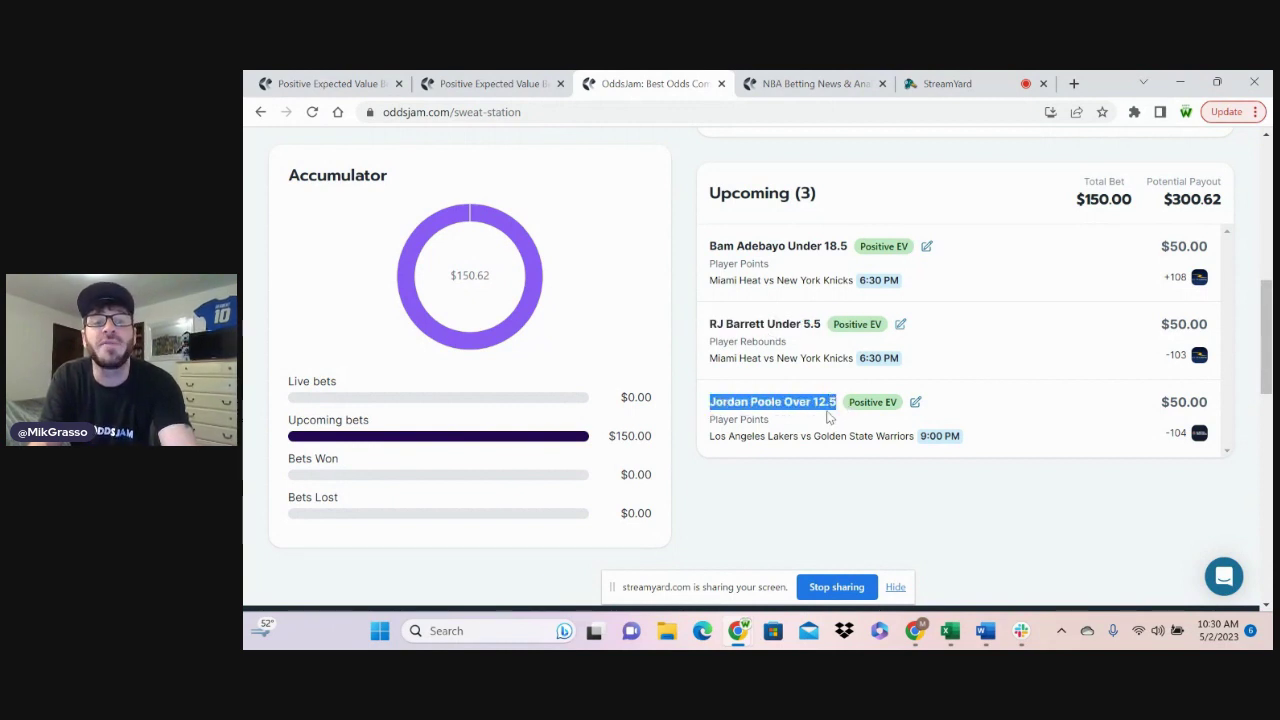
pyautogui.click(819, 424)
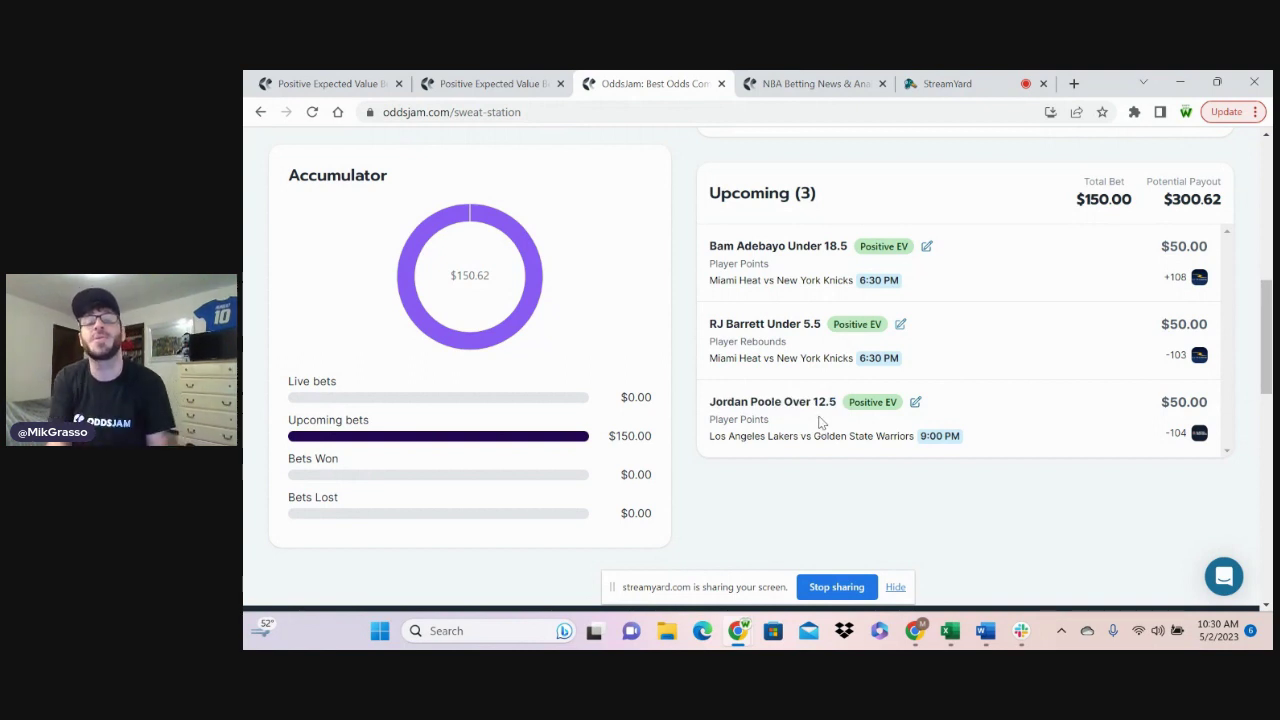